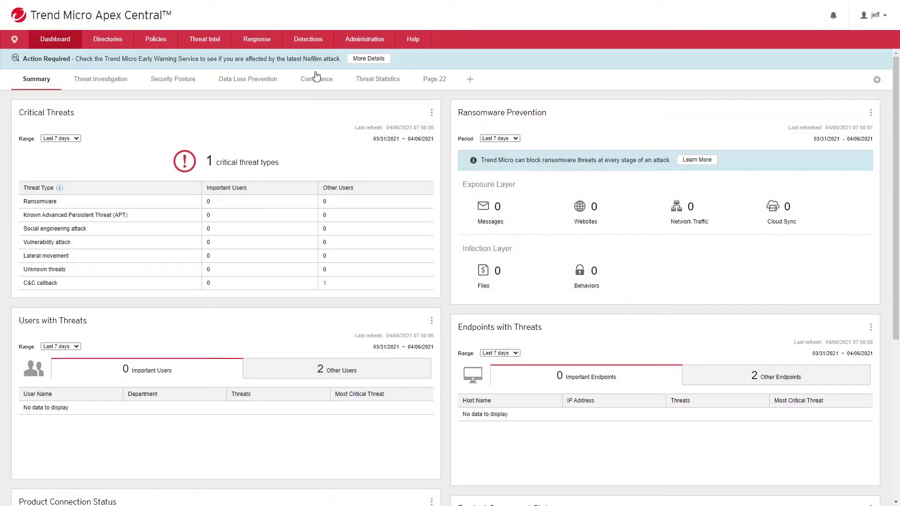
Download the Windows 64-bit Security Agent installer in Coexist mode (agent_coexist_x64.msi) from Apex Central
{"action": "left_click", "coordinate": [363, 41]}
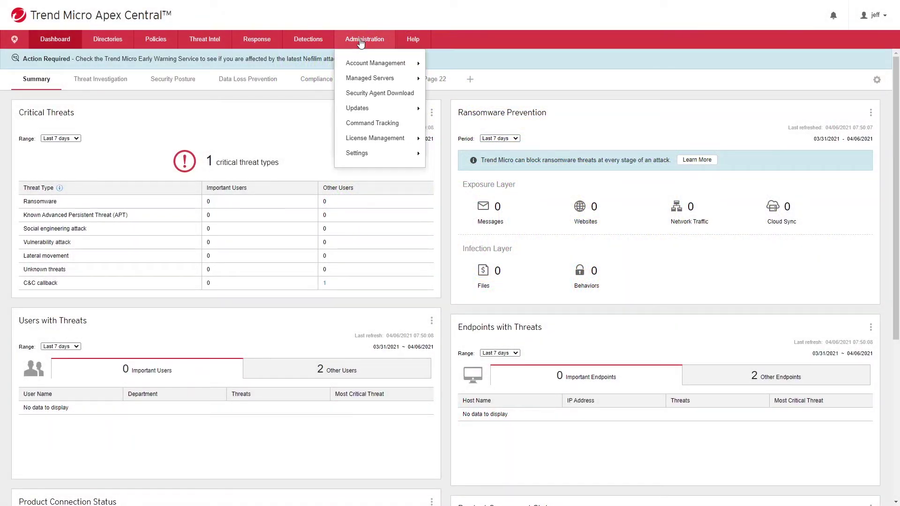
{"action": "left_click", "coordinate": [365, 94]}
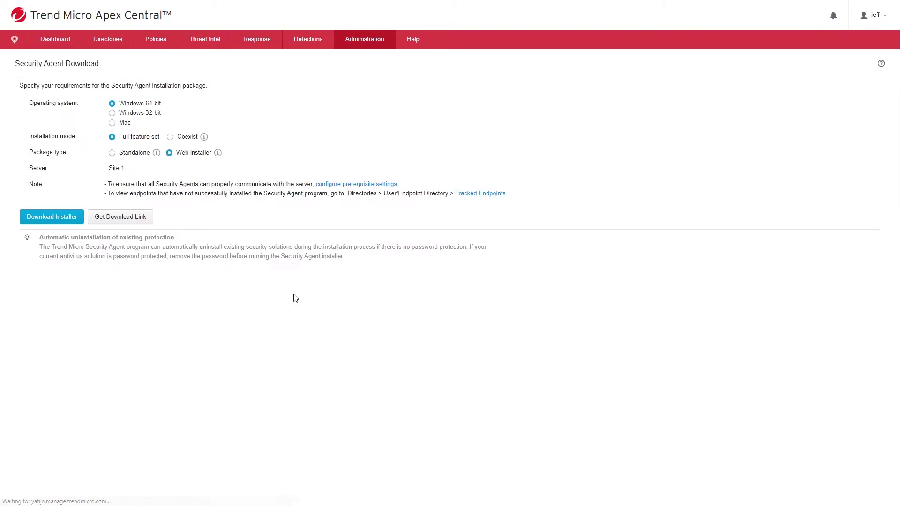
{"action": "left_click", "coordinate": [171, 139]}
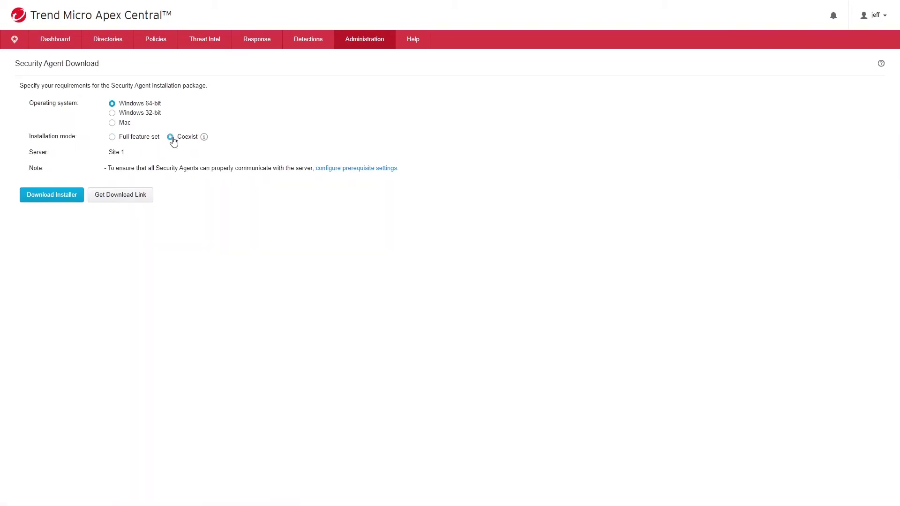
{"action": "left_click", "coordinate": [53, 196]}
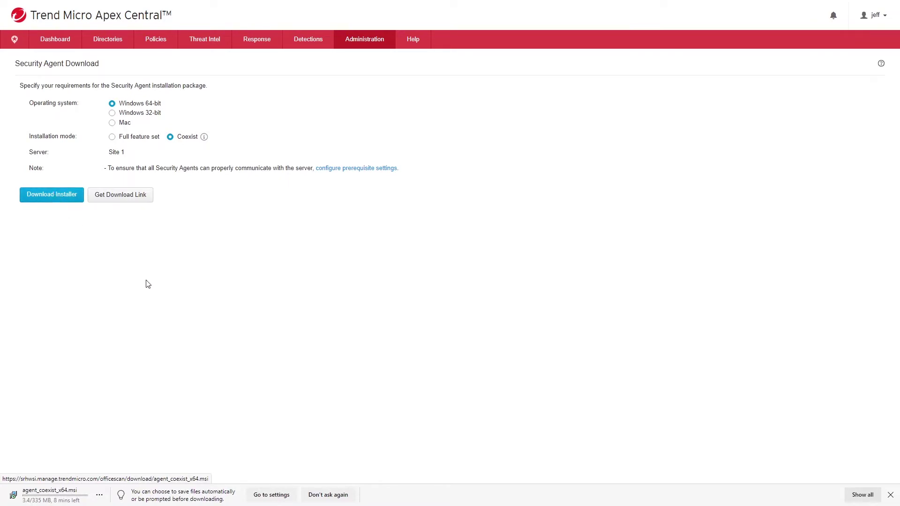
{"action": "left_click", "coordinate": [331, 498]}
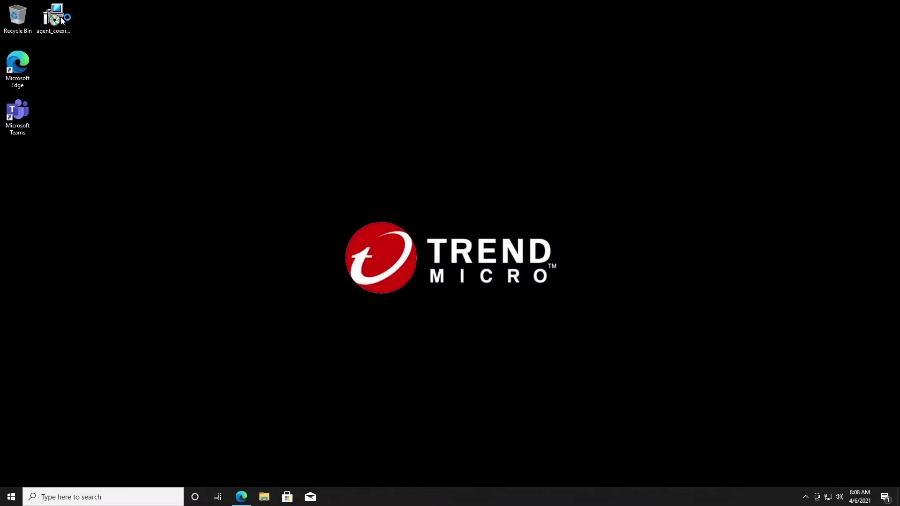
Install the Apex One agent from agent_coexist_x64.msi, allowing it past SmartScreen and UAC
{"action": "double_click", "coordinate": [61, 17]}
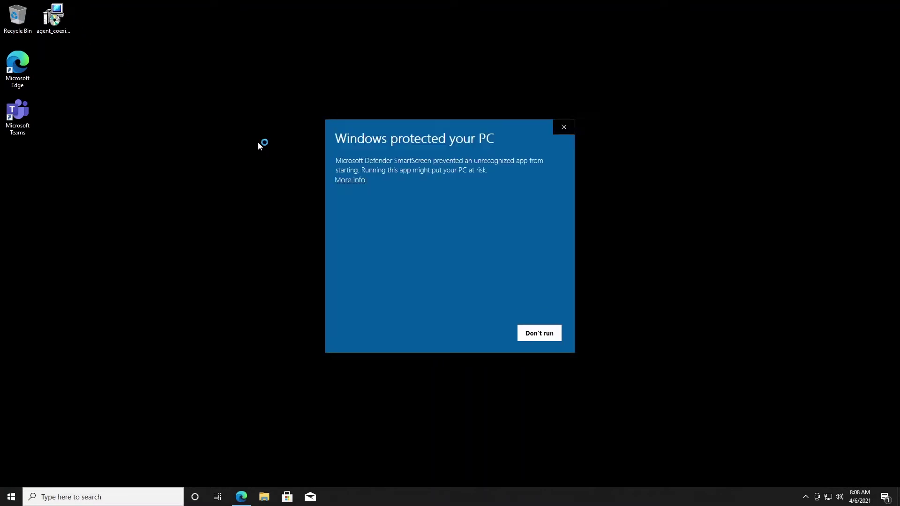
{"action": "left_click", "coordinate": [357, 181]}
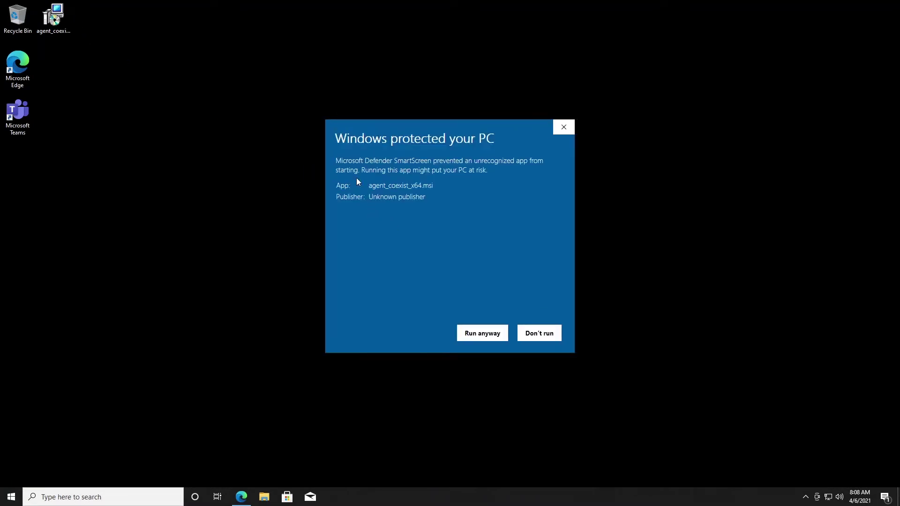
{"action": "left_click", "coordinate": [487, 332]}
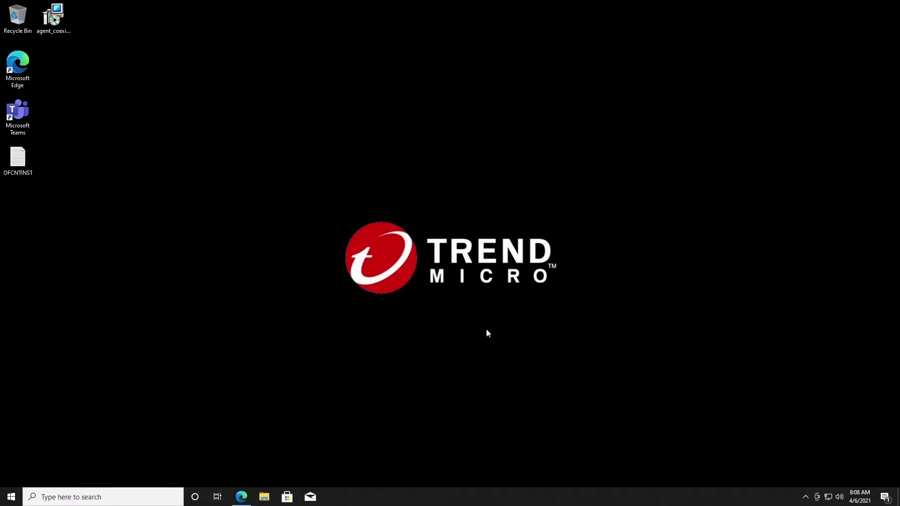
{"action": "left_click", "coordinate": [498, 324]}
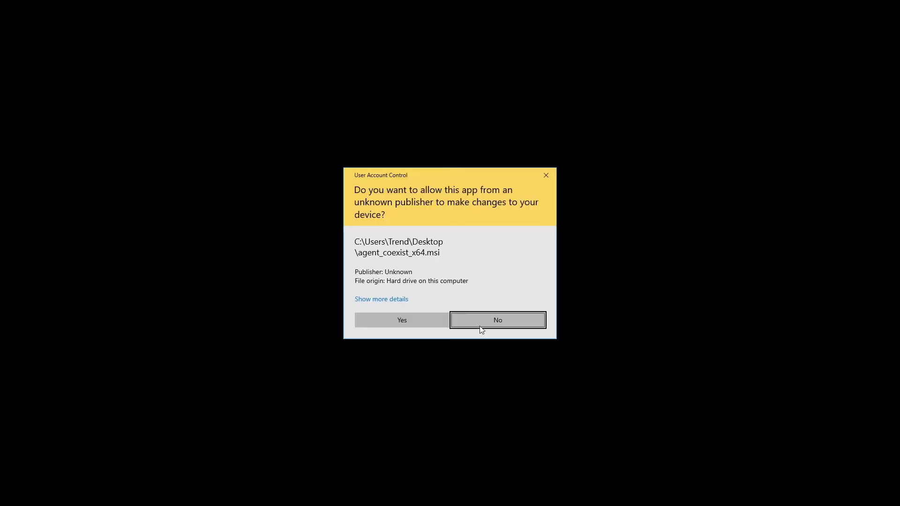
{"action": "left_click", "coordinate": [436, 317]}
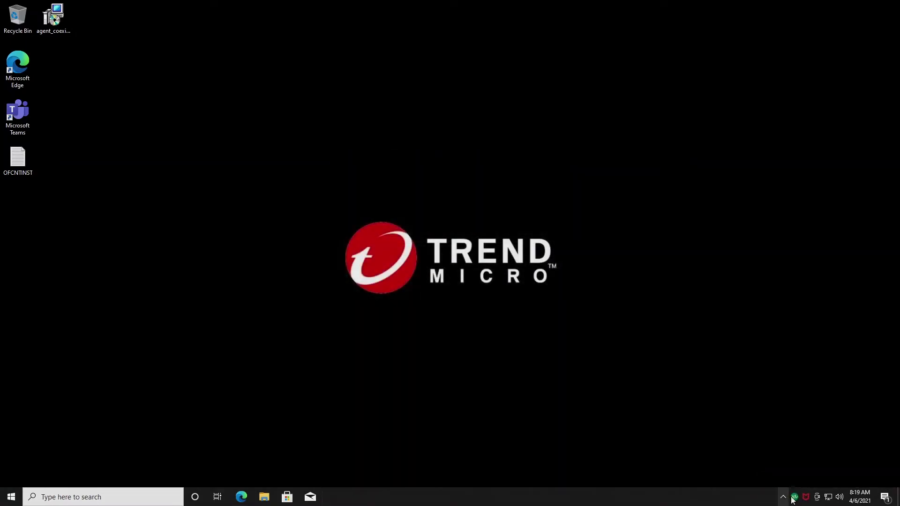
Open the Apex One Security Agent console and McAfee Endpoint Security side by side from the tray
{"action": "right_click", "coordinate": [793, 498]}
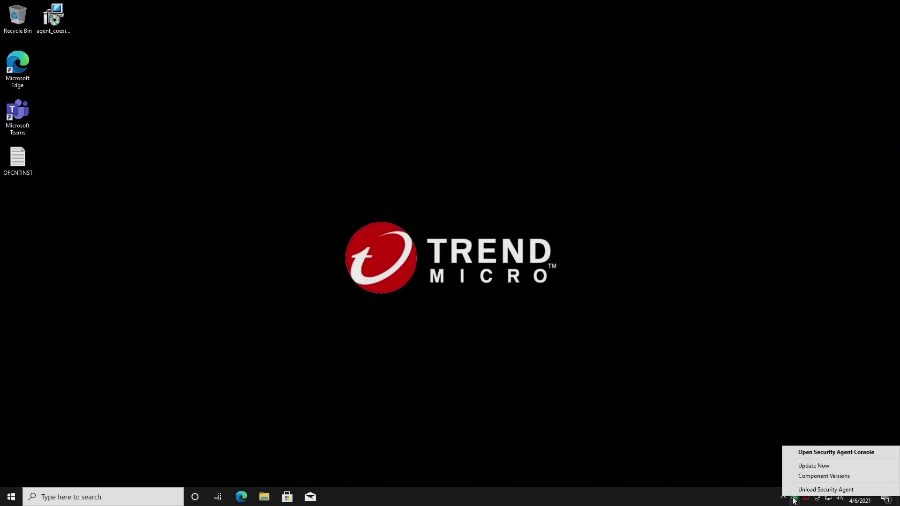
{"action": "left_click", "coordinate": [811, 452]}
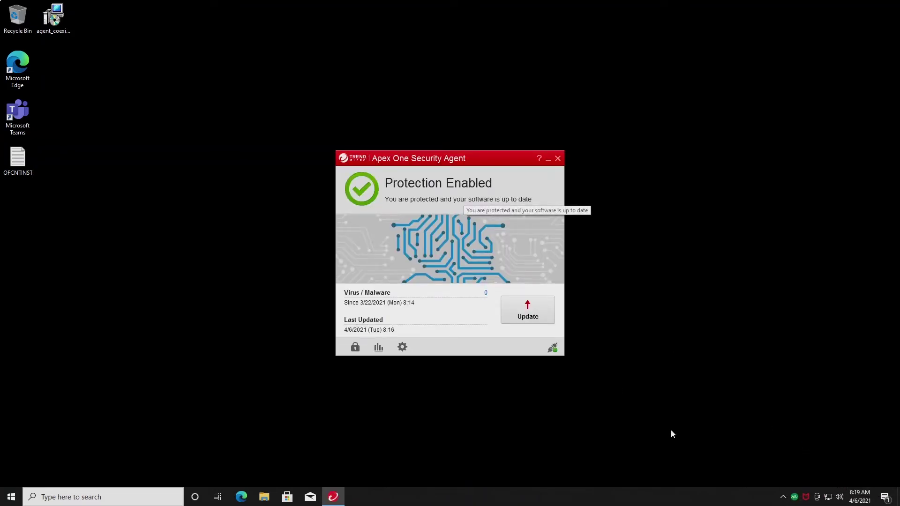
{"action": "right_click", "coordinate": [806, 497]}
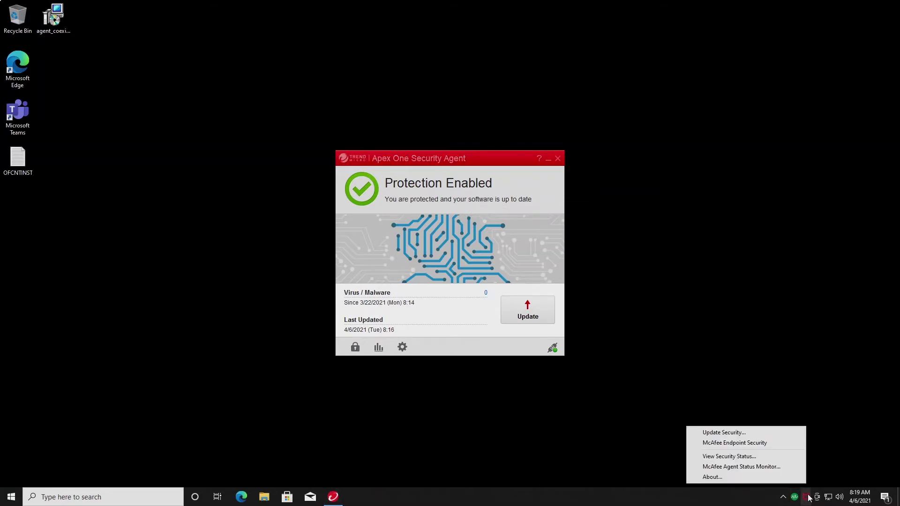
{"action": "left_click", "coordinate": [796, 443]}
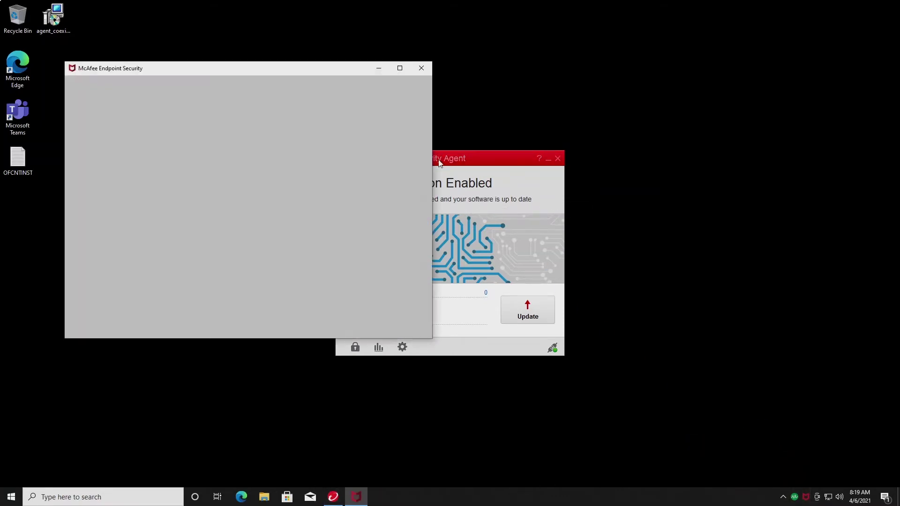
{"action": "left_click_drag", "start_coordinate": [440, 163], "coordinate": [610, 68]}
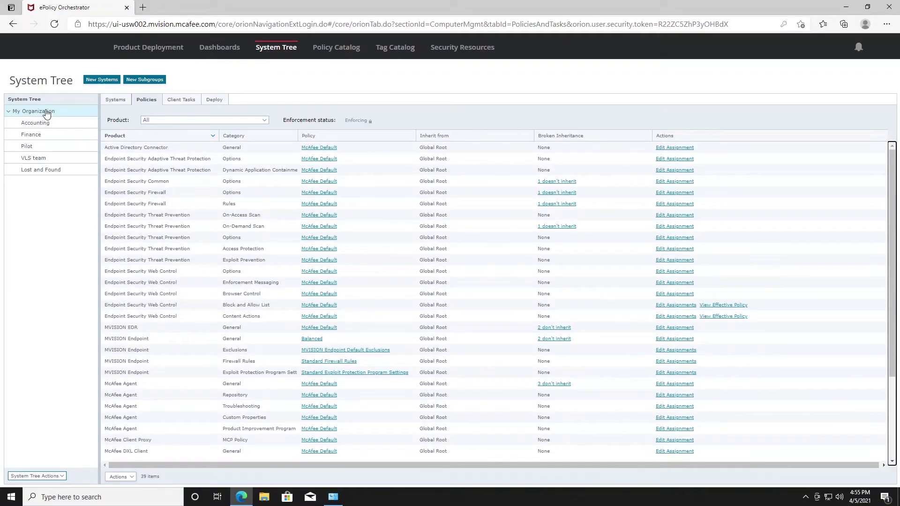
Clear 'Require password to uninstall the client' in Finance's Endpoint Security Common policy 'Finance Common' and save
{"action": "left_click", "coordinate": [41, 136]}
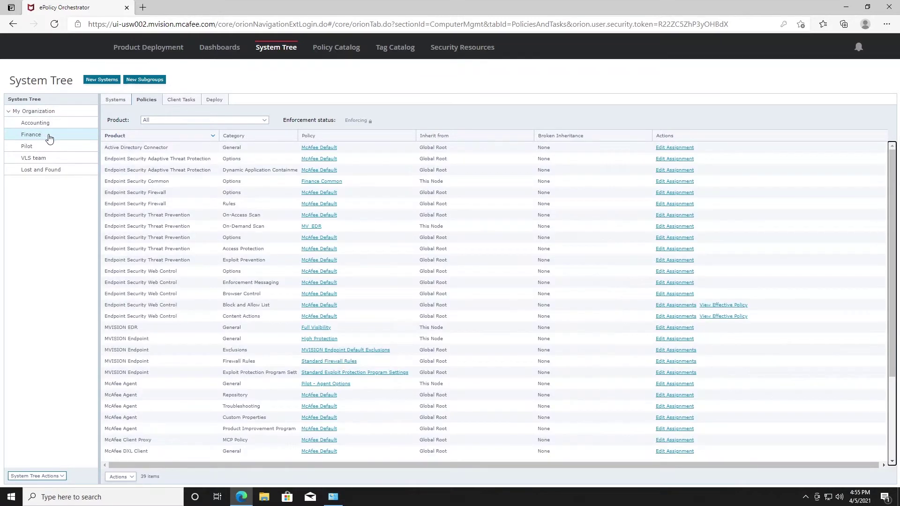
{"action": "left_click", "coordinate": [167, 121]}
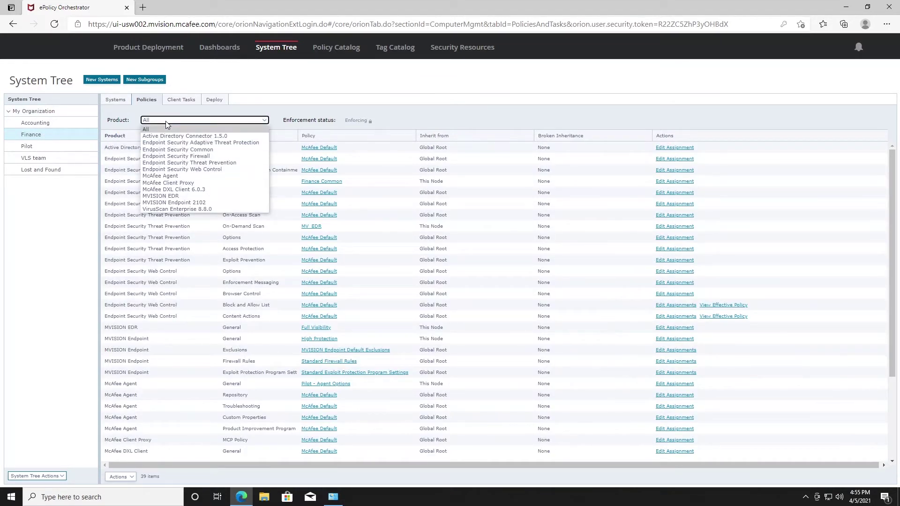
{"action": "left_click", "coordinate": [165, 149]}
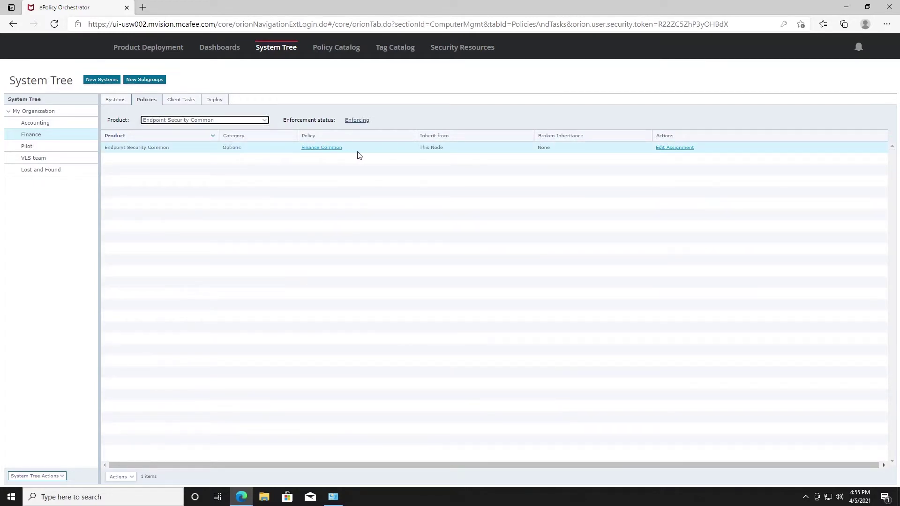
{"action": "left_click", "coordinate": [320, 148]}
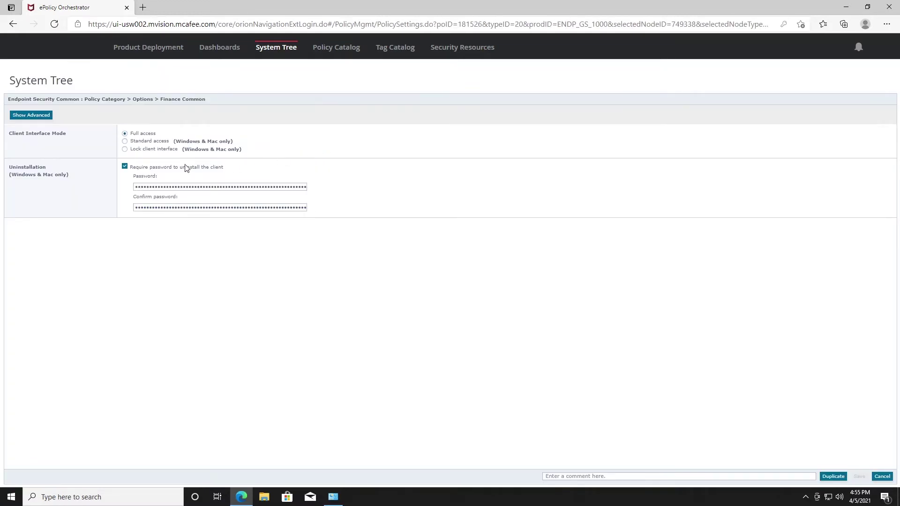
{"action": "left_click", "coordinate": [125, 168]}
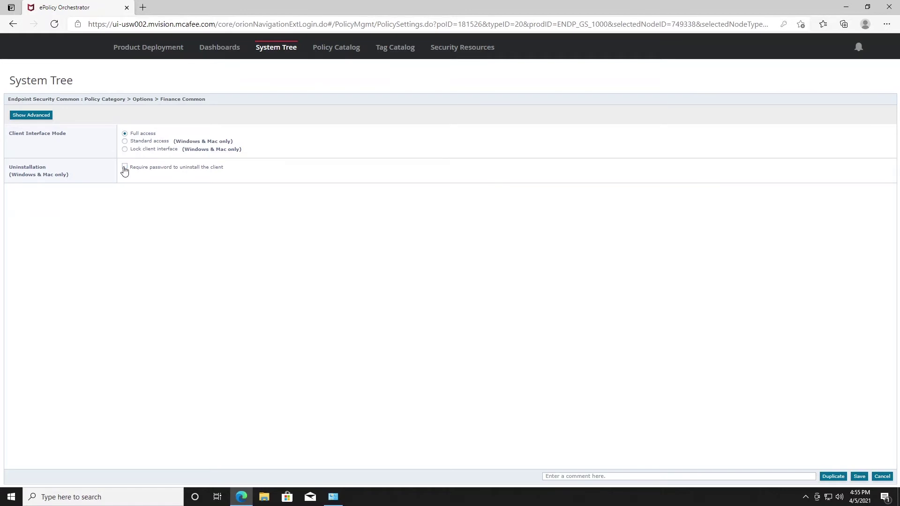
{"action": "left_click", "coordinate": [861, 477]}
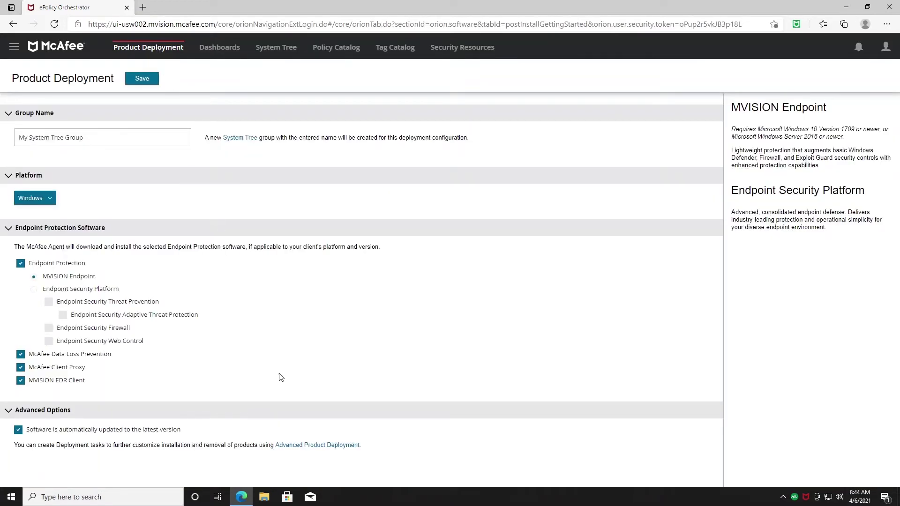
Create an advanced deployment named 'Uninstall McAfee' with Endpoint Security Threat Prevention 10.7.0 set to Uninstall
{"action": "left_click", "coordinate": [312, 448]}
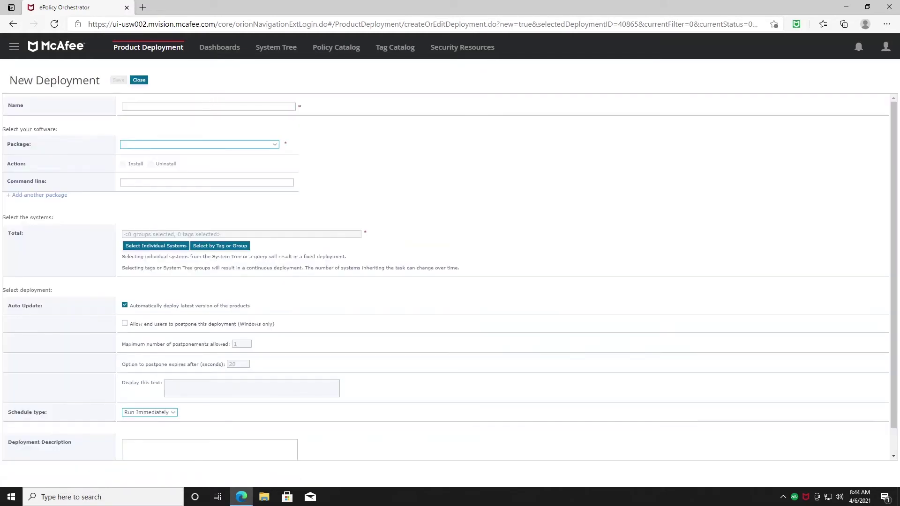
{"action": "type", "text": "Uninstall McAfee"}
{"action": "left_click", "coordinate": [191, 145]}
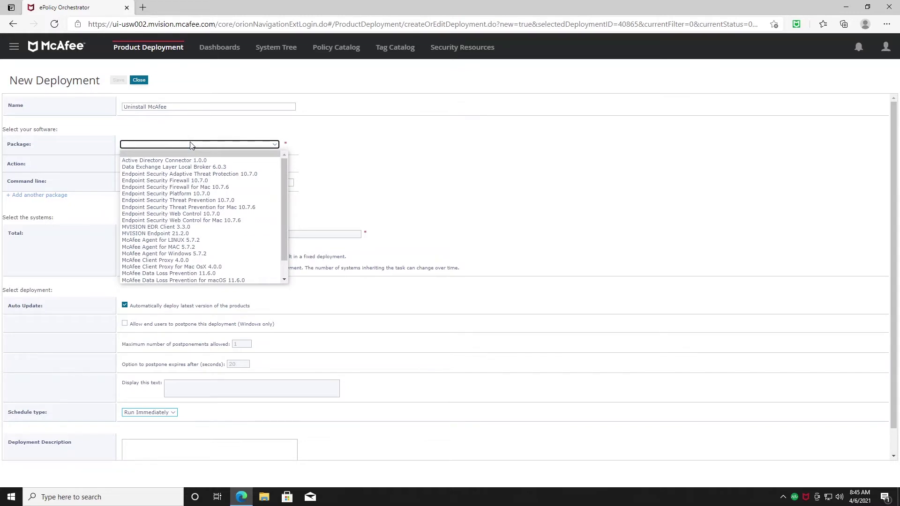
{"action": "left_click", "coordinate": [182, 201]}
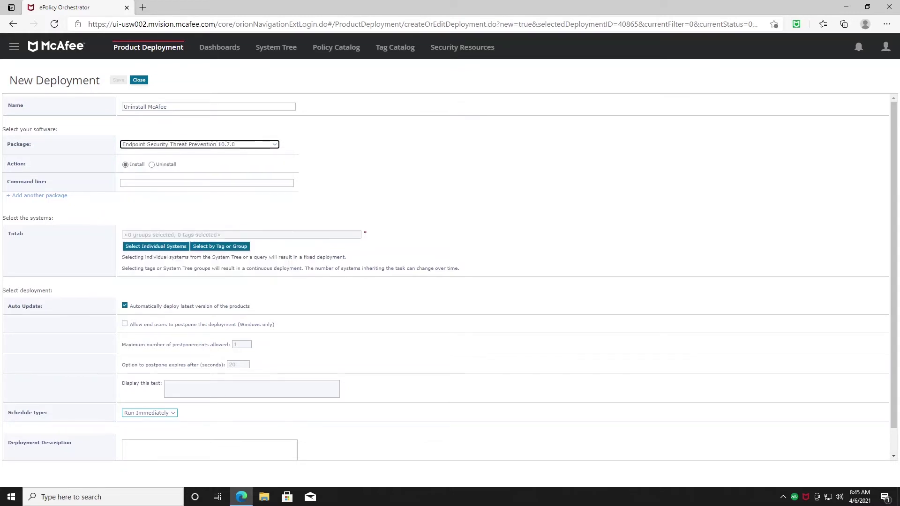
{"action": "left_click", "coordinate": [152, 165]}
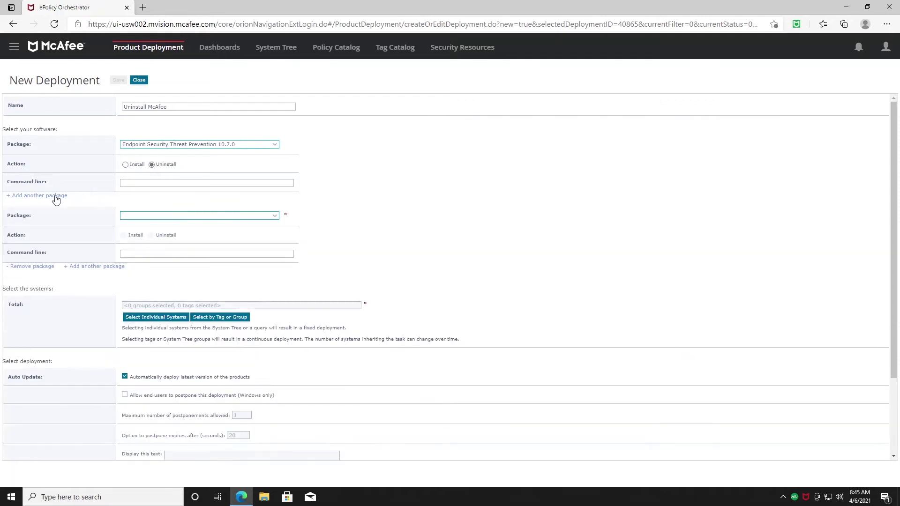
Add Endpoint Security Platform, Firewall and Adaptive Threat Protection 10.7.0 packages, each set to Uninstall
{"action": "left_click", "coordinate": [150, 219]}
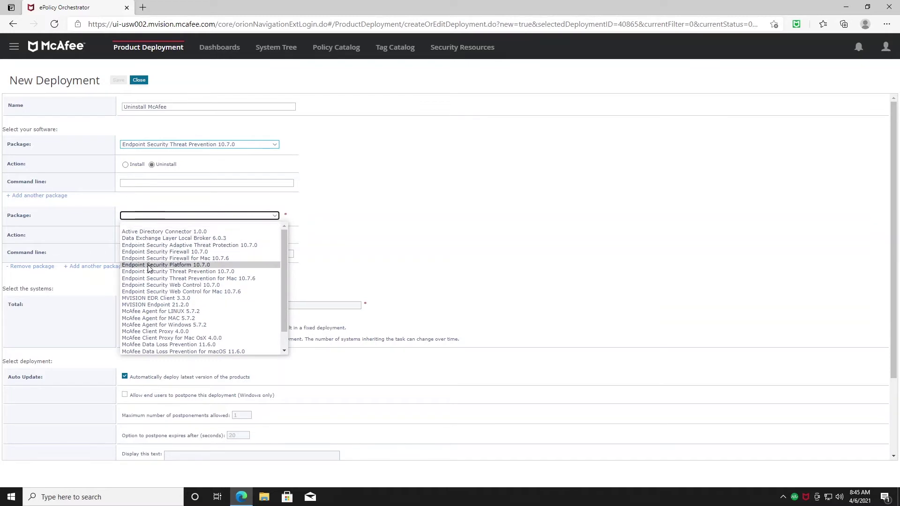
{"action": "left_click", "coordinate": [149, 267]}
{"action": "left_click", "coordinate": [151, 236]}
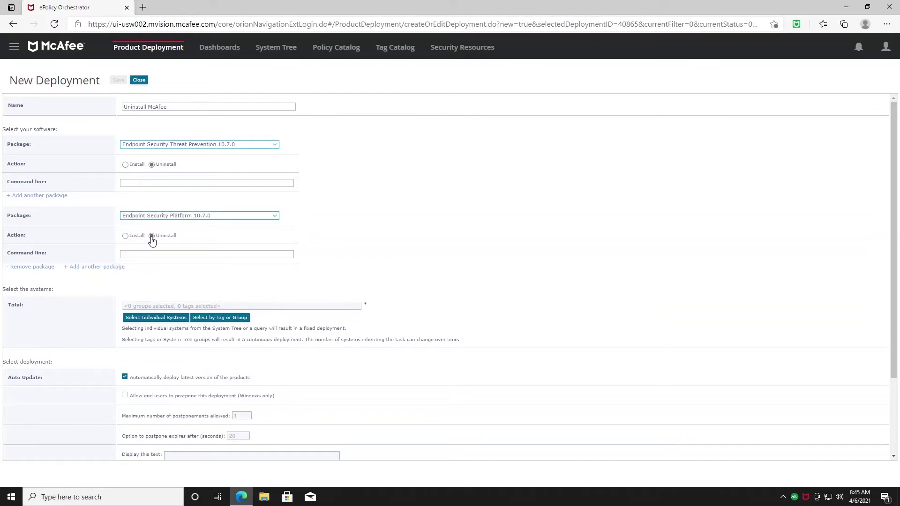
{"action": "left_click", "coordinate": [96, 268]}
{"action": "left_click", "coordinate": [156, 287]}
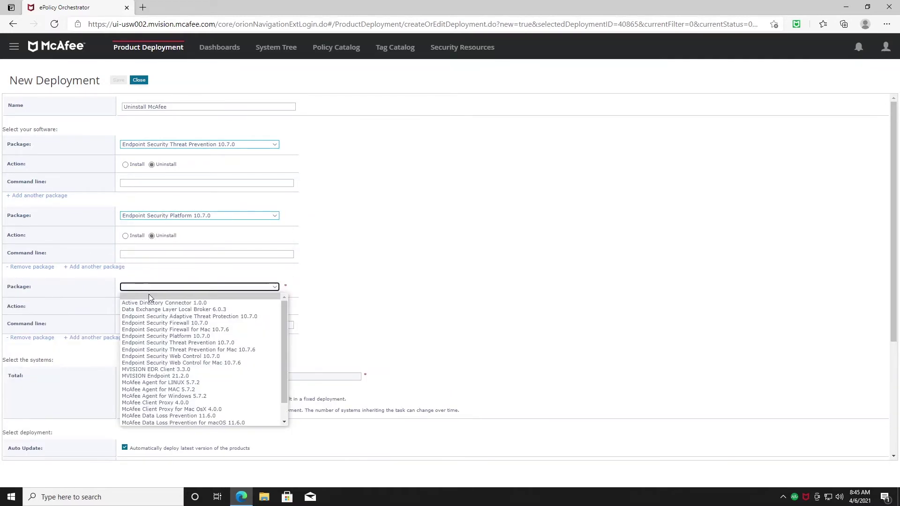
{"action": "left_click", "coordinate": [154, 334]}
{"action": "left_click", "coordinate": [101, 339]}
{"action": "left_click", "coordinate": [155, 358]}
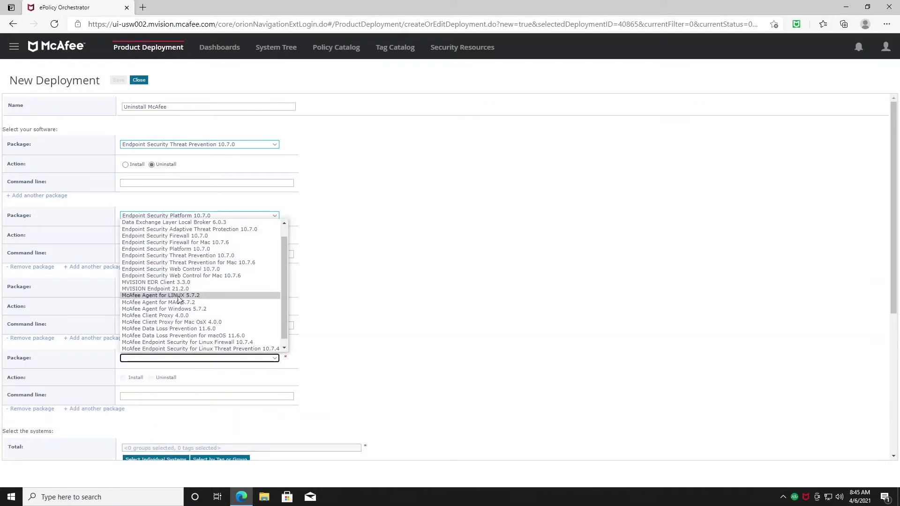
{"action": "left_click", "coordinate": [188, 229]}
{"action": "left_click", "coordinate": [152, 377]}
Add Endpoint Security Web Control 10.7.0 as the fifth package, set to Uninstall
{"action": "scroll", "coordinate": [132, 403], "scroll_direction": "down", "scroll_amount": 3}
{"action": "left_click", "coordinate": [109, 245]}
{"action": "left_click", "coordinate": [167, 265]}
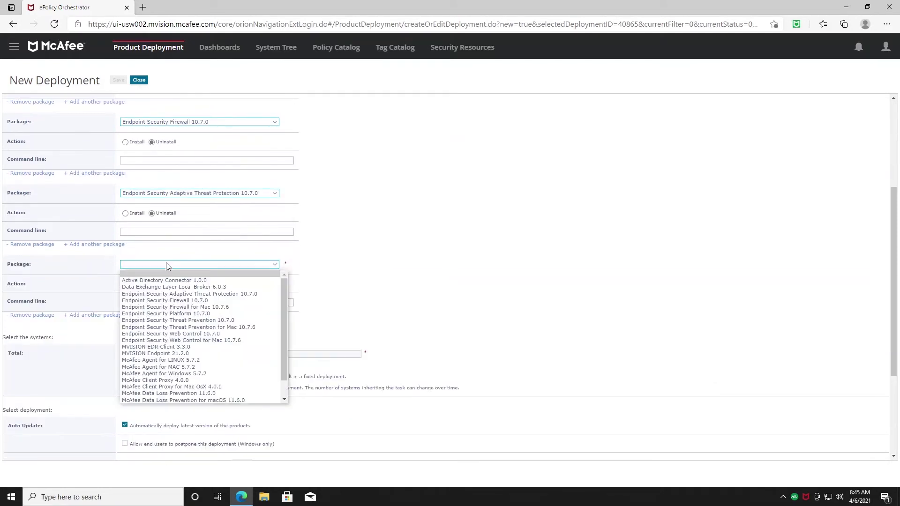
{"action": "left_click", "coordinate": [155, 334]}
{"action": "left_click", "coordinate": [151, 285]}
{"action": "scroll", "coordinate": [87, 315], "scroll_direction": "down", "scroll_amount": 2}
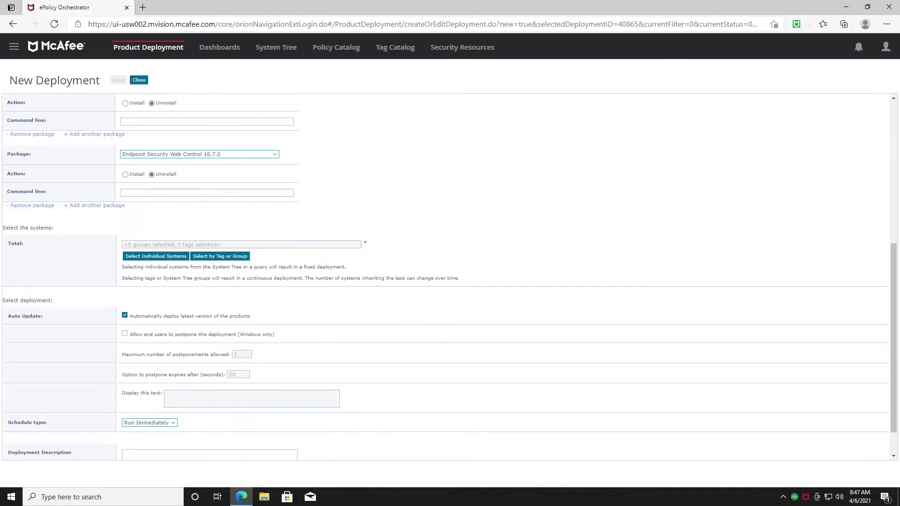
{"action": "left_click", "coordinate": [159, 258]}
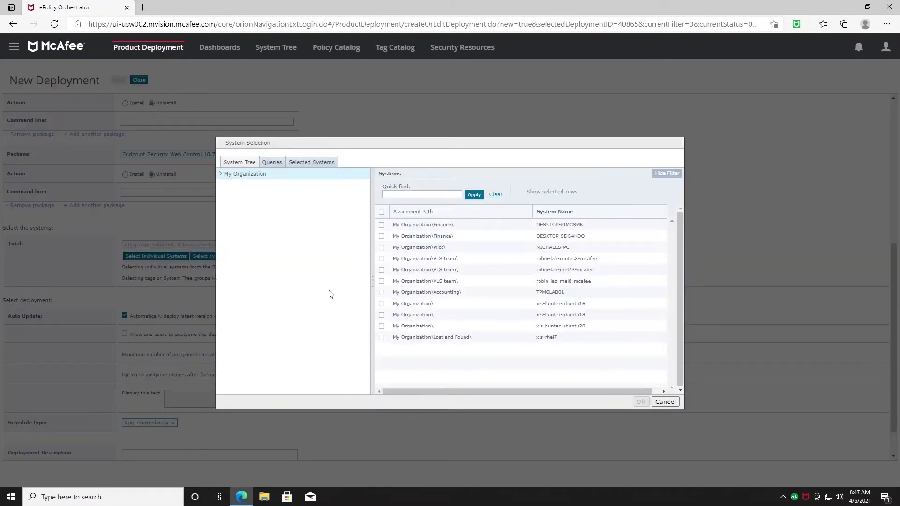
Choose DESKTOP-SDG4KDQ from My Organization > Finance as the deployment's only target system
{"action": "left_click", "coordinate": [221, 174]}
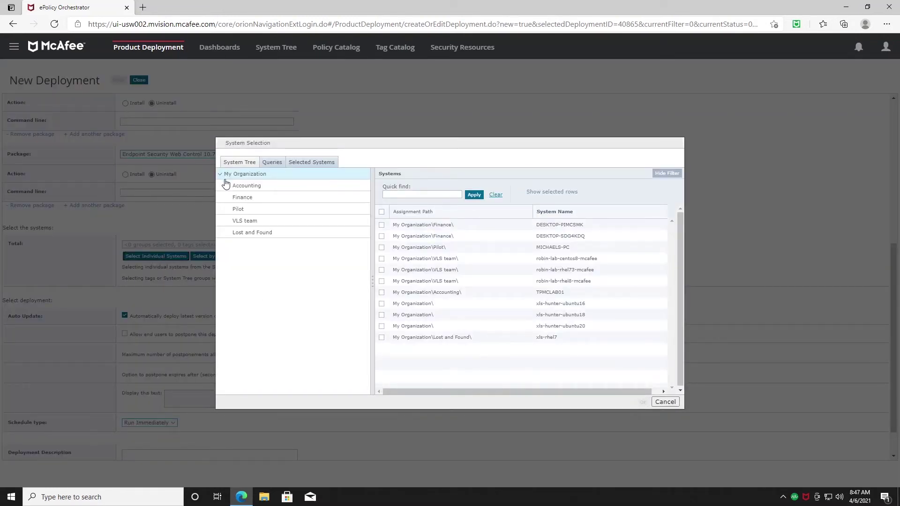
{"action": "left_click", "coordinate": [247, 201]}
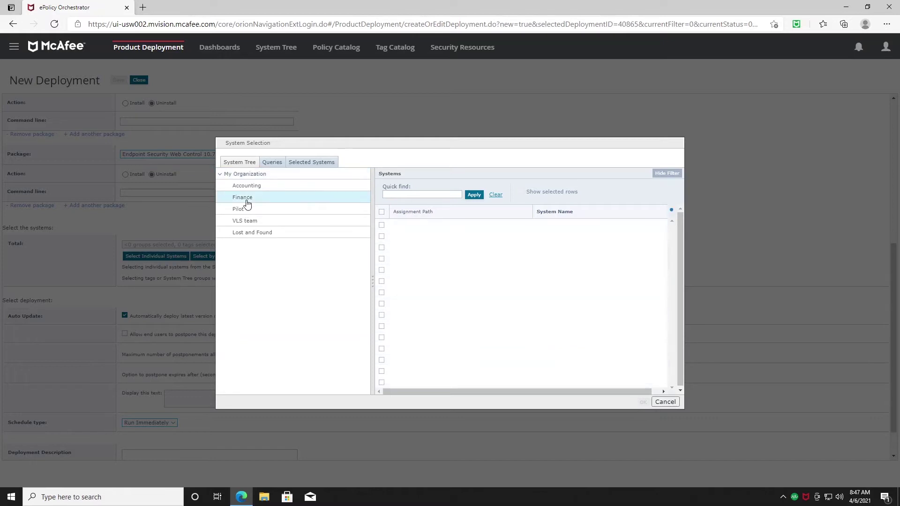
{"action": "left_click", "coordinate": [382, 237]}
{"action": "left_click", "coordinate": [639, 403]}
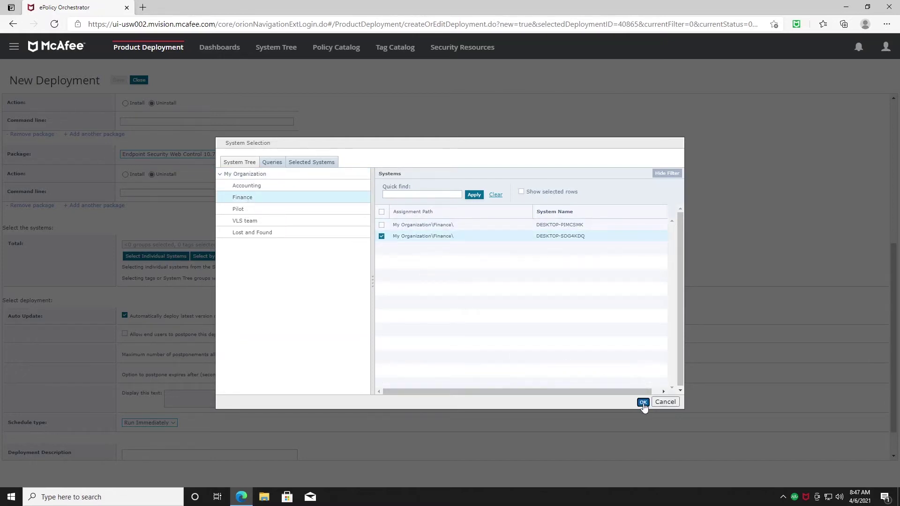
{"action": "scroll", "coordinate": [196, 313], "scroll_direction": "down", "scroll_amount": 1}
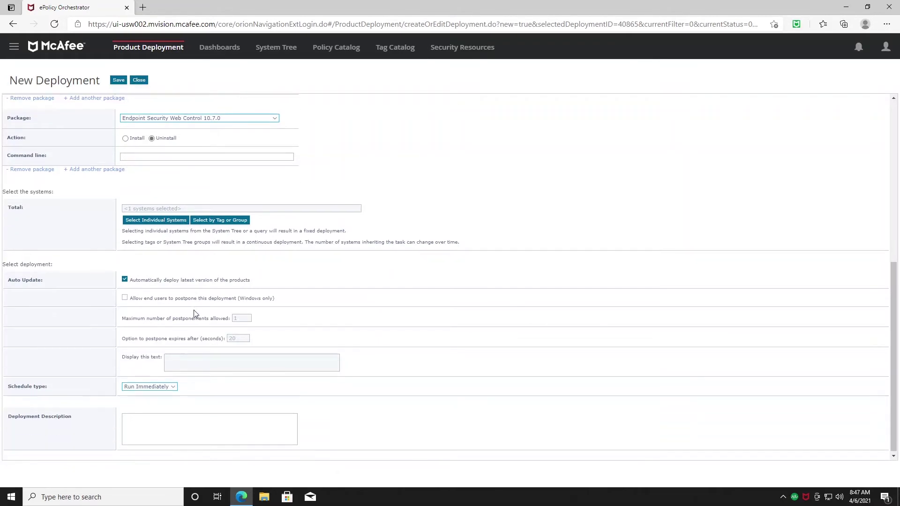
Set the deployment schedule type to Daily and save the deployment
{"action": "left_click", "coordinate": [156, 388]}
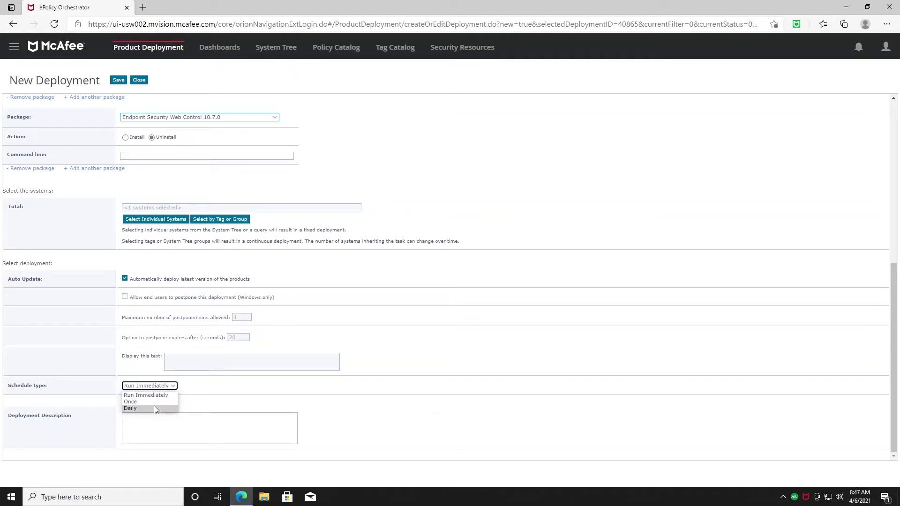
{"action": "left_click", "coordinate": [155, 407]}
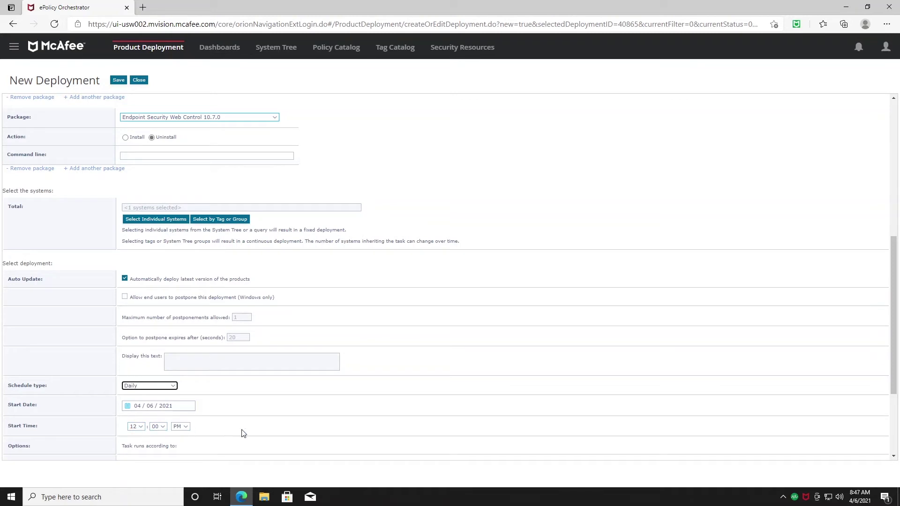
{"action": "scroll", "coordinate": [482, 448], "scroll_direction": "down", "scroll_amount": 3}
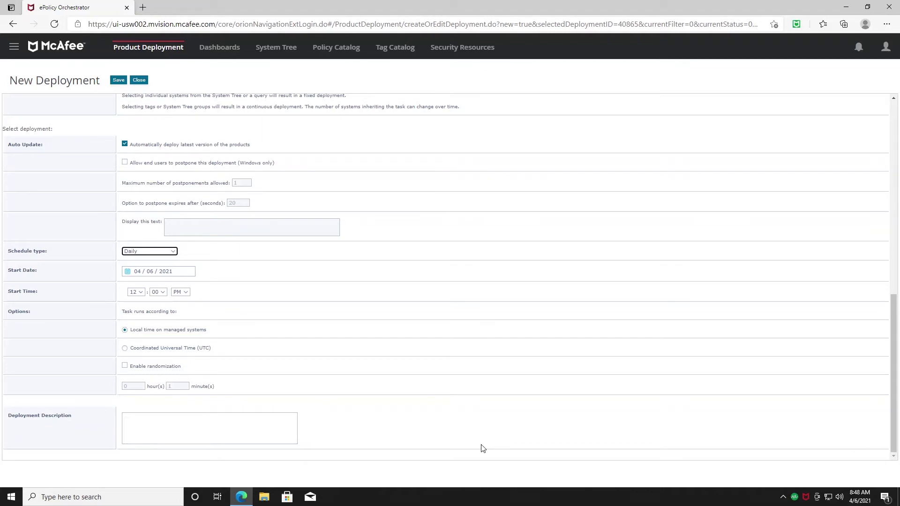
{"action": "left_click", "coordinate": [119, 81]}
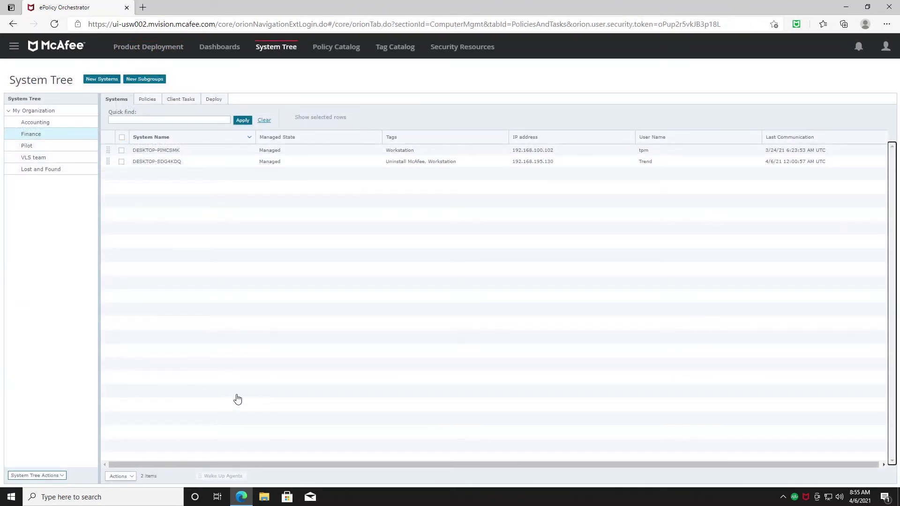
Delete DESKTOP-SDG4KDQ from the System Tree with 'Remove McAfee Agent on next agent-server communication' ticked
{"action": "left_click", "coordinate": [283, 50]}
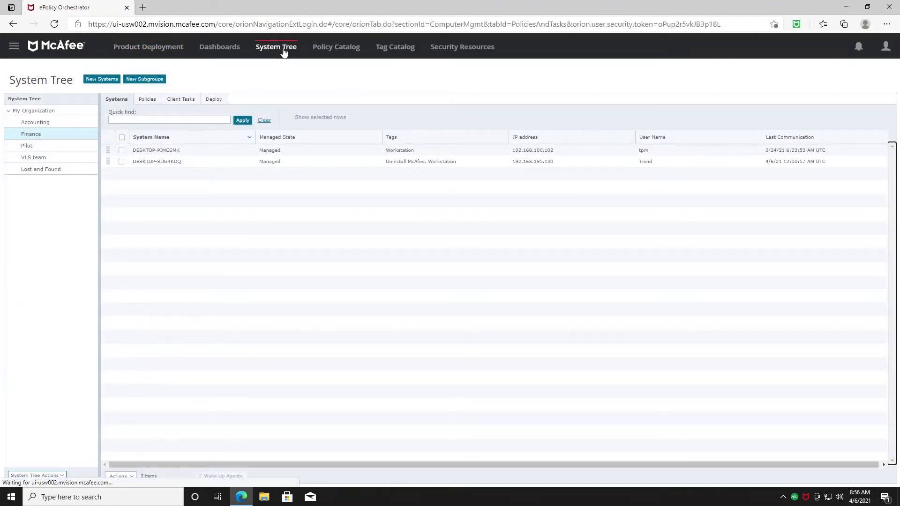
{"action": "left_click", "coordinate": [121, 161]}
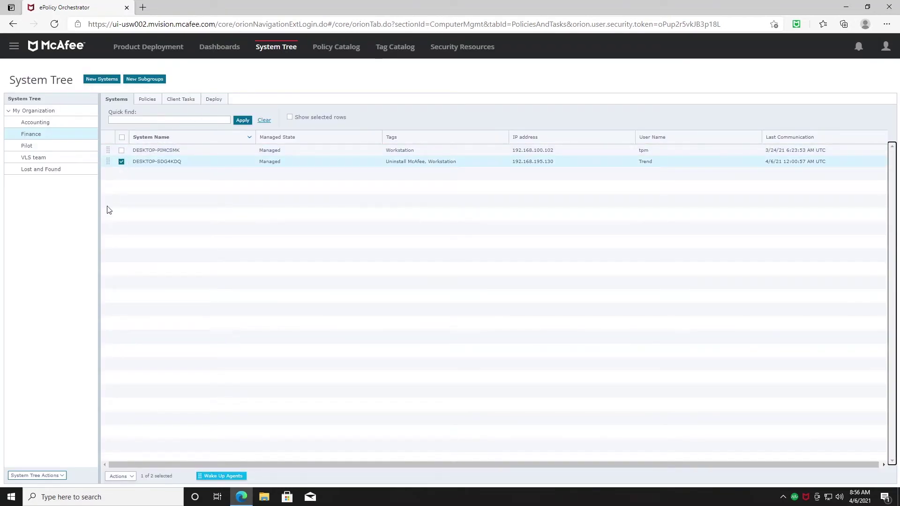
{"action": "left_click", "coordinate": [119, 477]}
{"action": "mouse_move", "coordinate": [134, 466]}
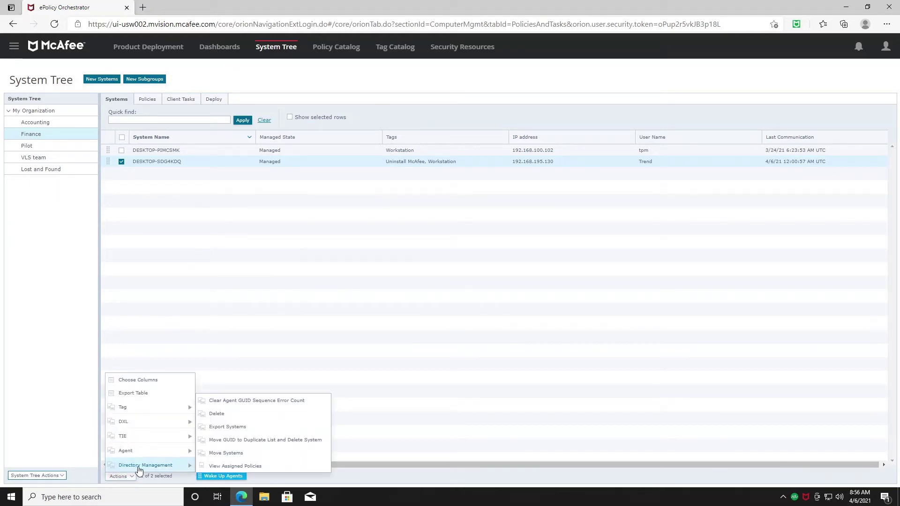
{"action": "left_click", "coordinate": [238, 415]}
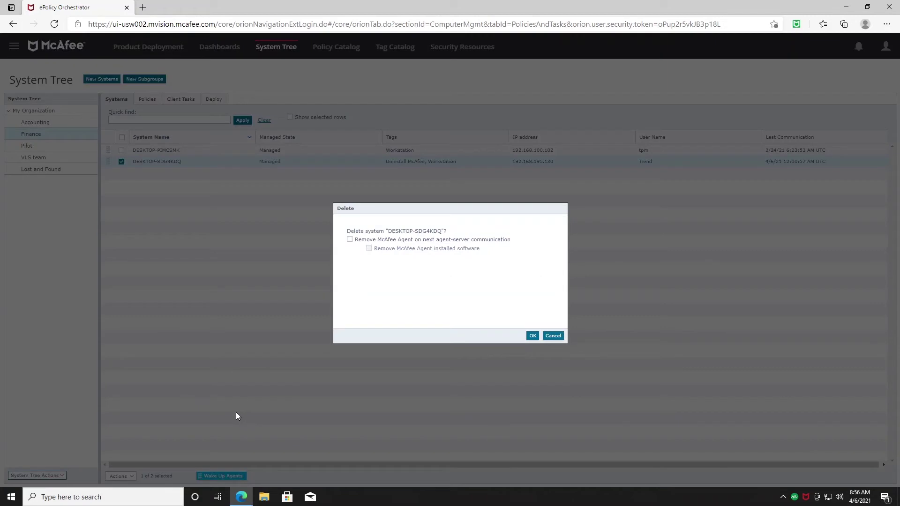
{"action": "left_click", "coordinate": [350, 240]}
{"action": "left_click", "coordinate": [533, 337]}
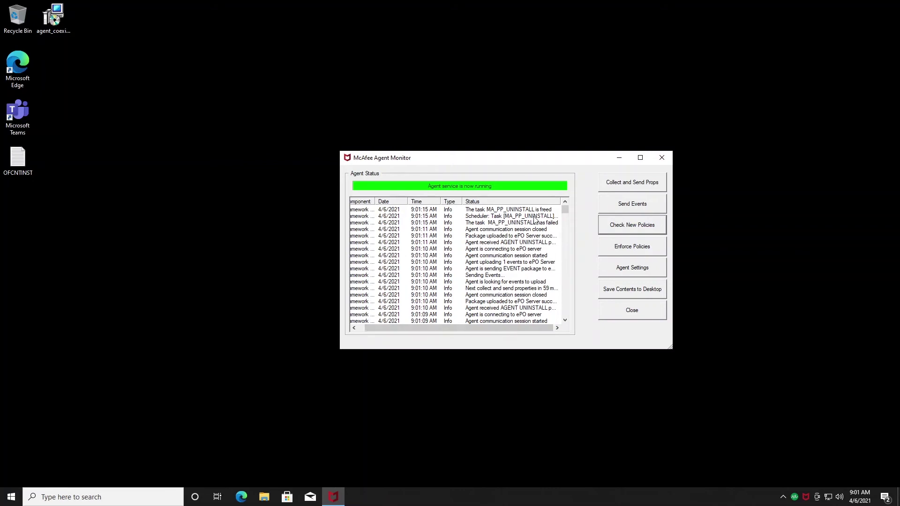
Review the McAfee Agent Monitor's uninstall log, close it, and bring up Start's Power options to restart
{"action": "left_click", "coordinate": [662, 158]}
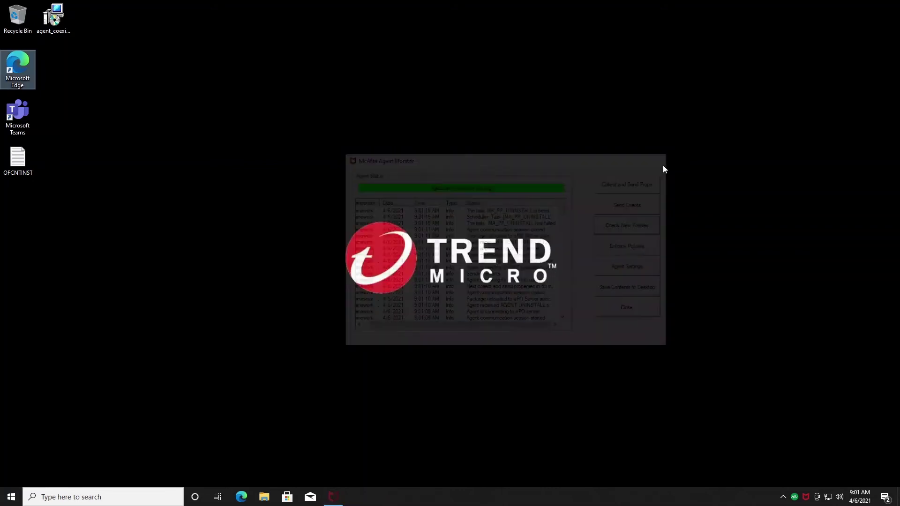
{"action": "right_click", "coordinate": [807, 497]}
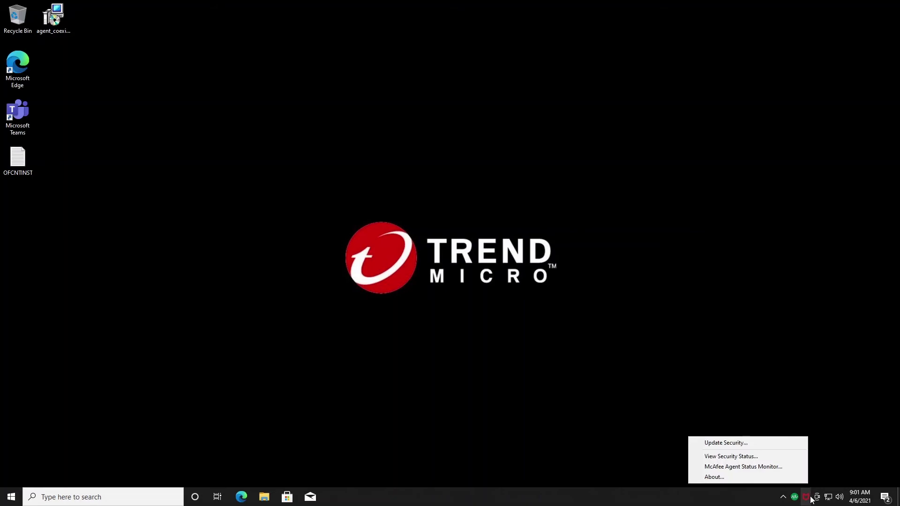
{"action": "left_click", "coordinate": [797, 457]}
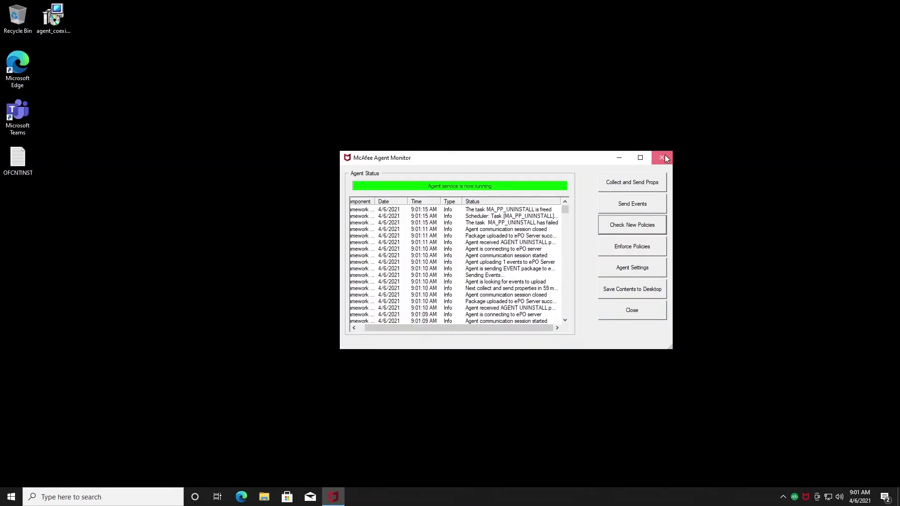
{"action": "left_click", "coordinate": [665, 155]}
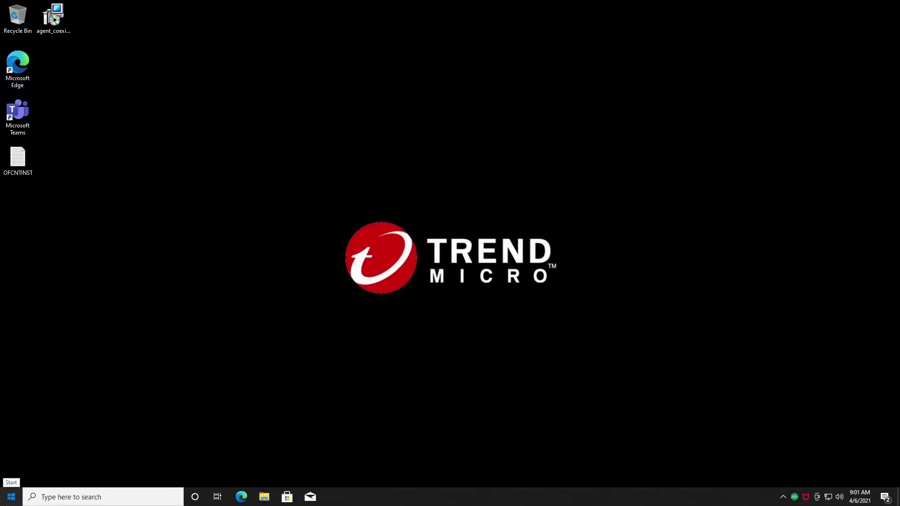
{"action": "left_click", "coordinate": [11, 497]}
{"action": "left_click", "coordinate": [14, 477]}
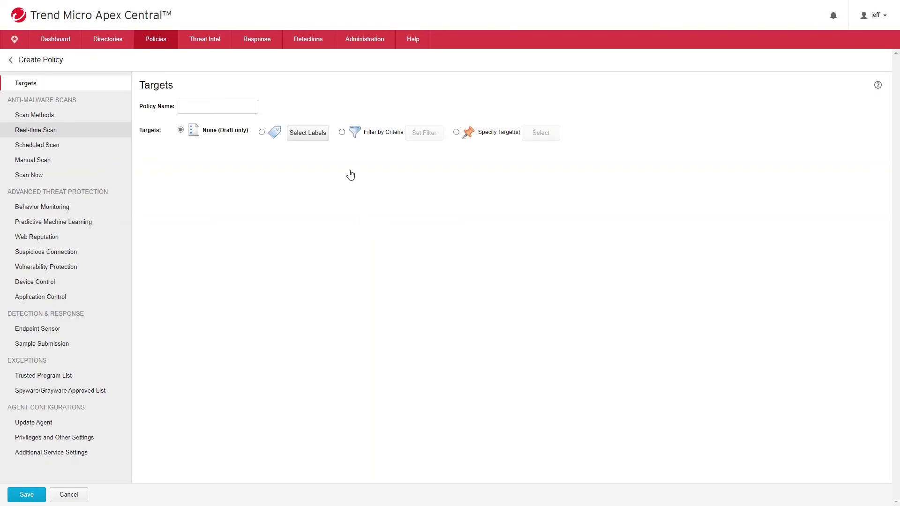
Name the policy 'McAfee Migration' and target endpoint DESKTOP-SDG4KDQ, picked from the Apex Central as a Service folder
{"action": "left_click", "coordinate": [195, 108]}
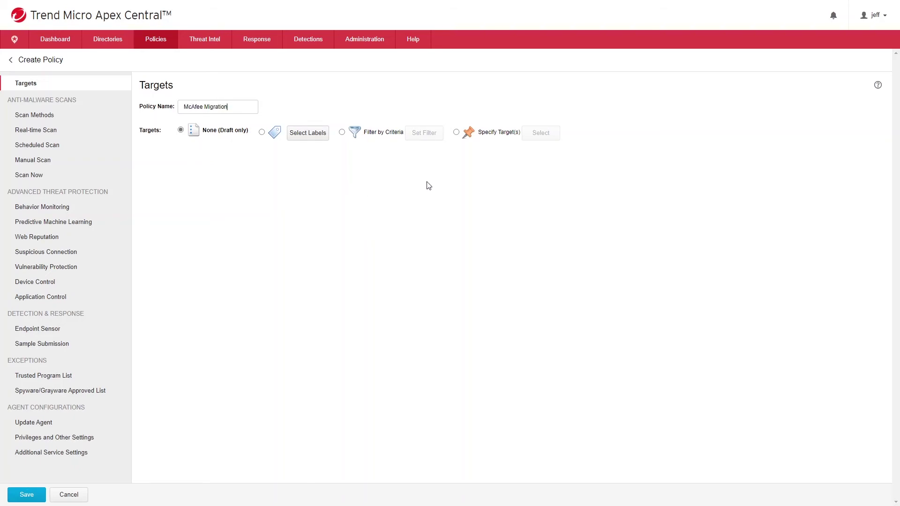
{"action": "left_click", "coordinate": [456, 132]}
{"action": "left_click", "coordinate": [537, 137]}
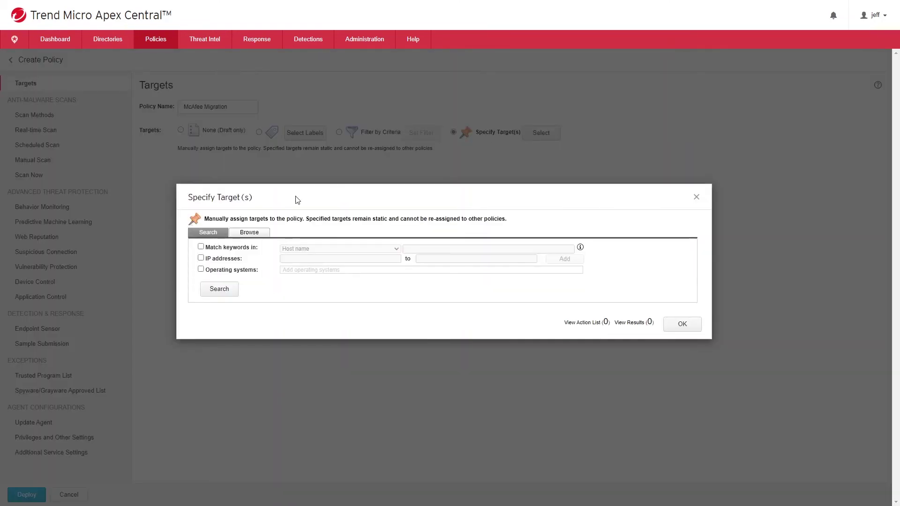
{"action": "left_click", "coordinate": [247, 233]}
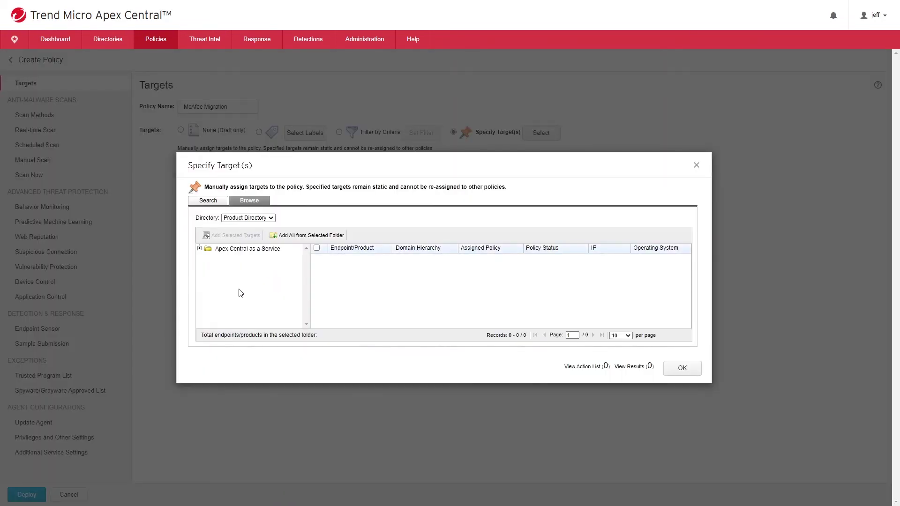
{"action": "left_click", "coordinate": [199, 248]}
{"action": "left_click_drag", "start_coordinate": [303, 284], "coordinate": [308, 245]}
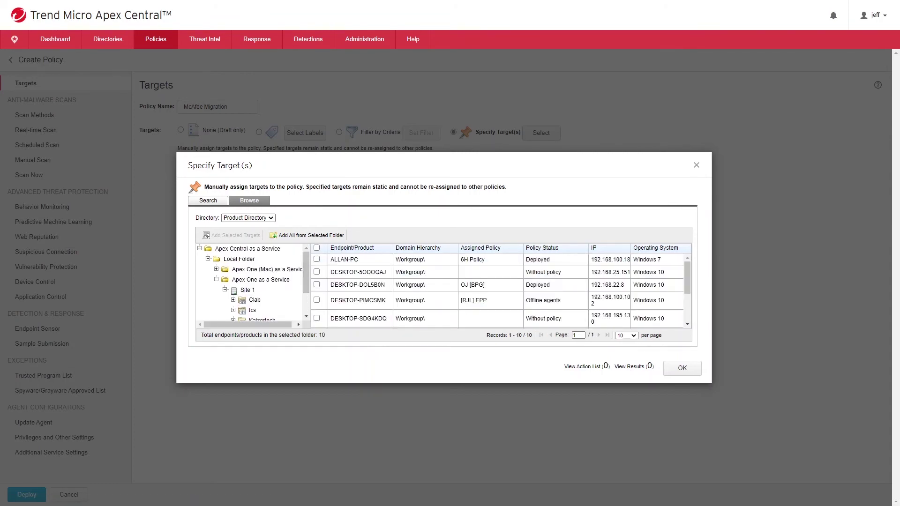
{"action": "left_click", "coordinate": [316, 318]}
{"action": "left_click", "coordinate": [677, 369]}
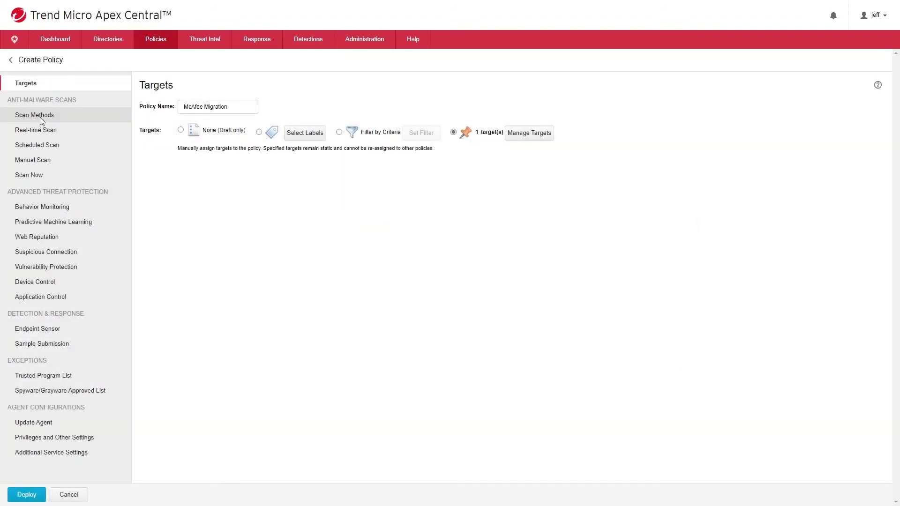
{"action": "left_click", "coordinate": [40, 117]}
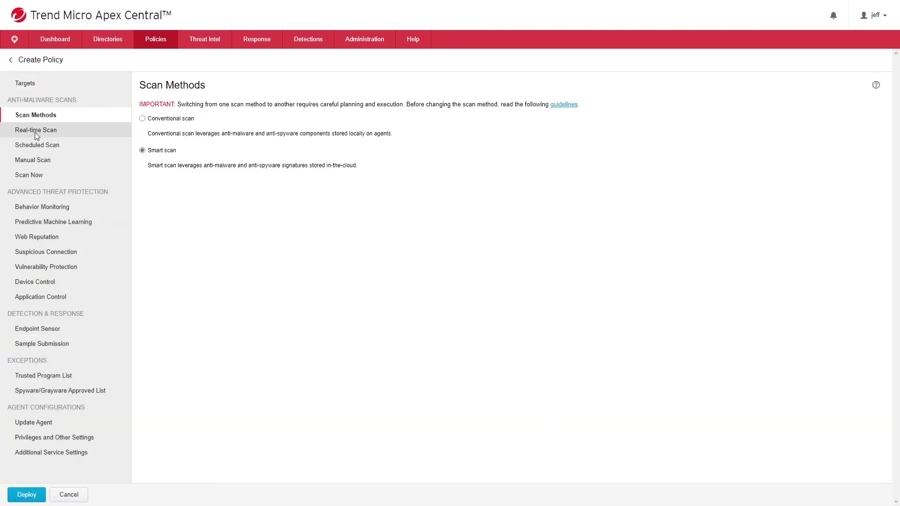
Review the Real-time Scan exclusion lists and the Scheduled Scan settings
{"action": "left_click", "coordinate": [36, 135]}
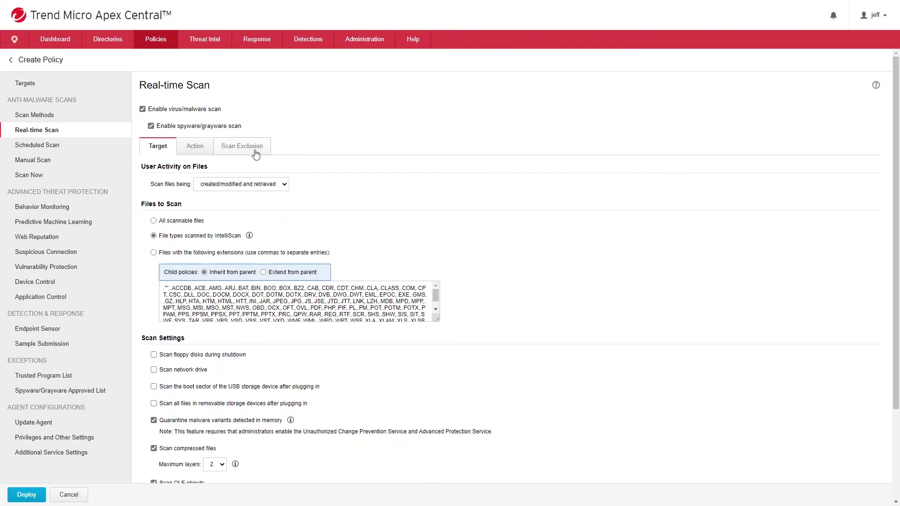
{"action": "left_click", "coordinate": [256, 149]}
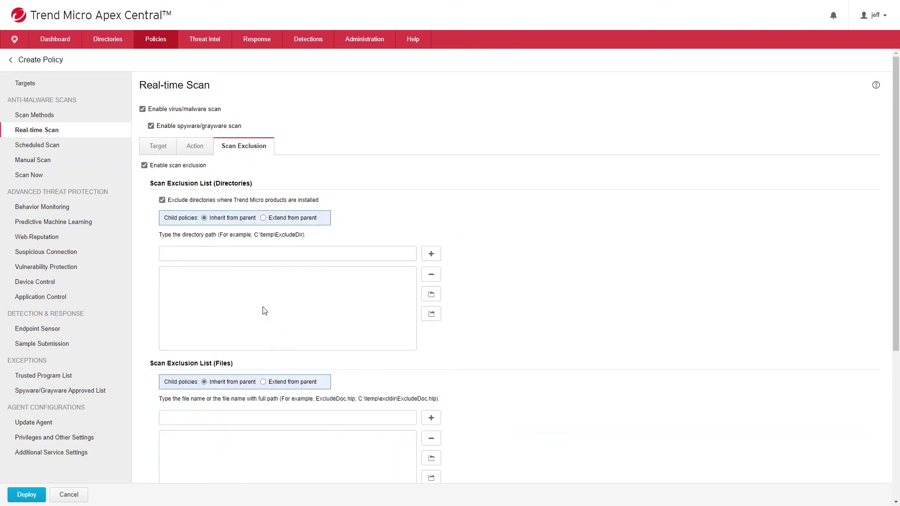
{"action": "left_click", "coordinate": [58, 150]}
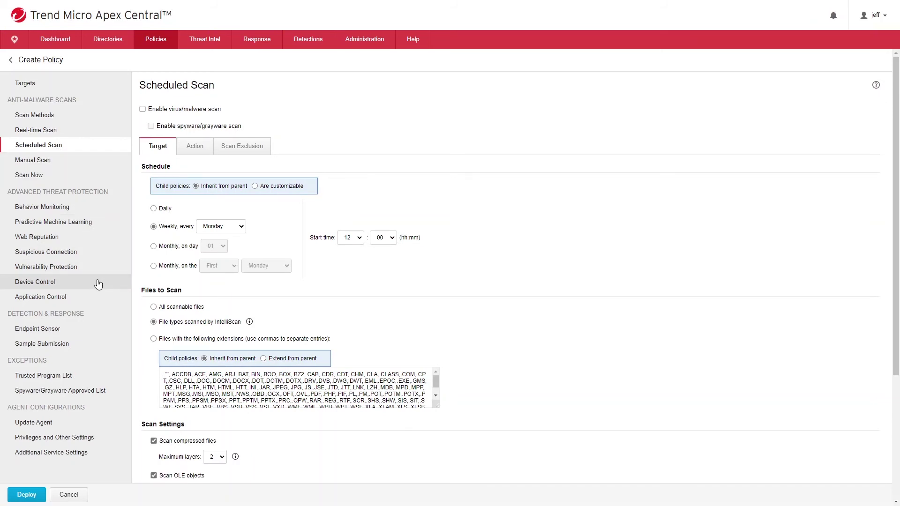
Enable Endpoint Sensor with Attack Discovery and bring up Privileges and Other Settings
{"action": "left_click", "coordinate": [54, 329]}
{"action": "left_click_drag", "start_coordinate": [54, 330], "coordinate": [146, 248]}
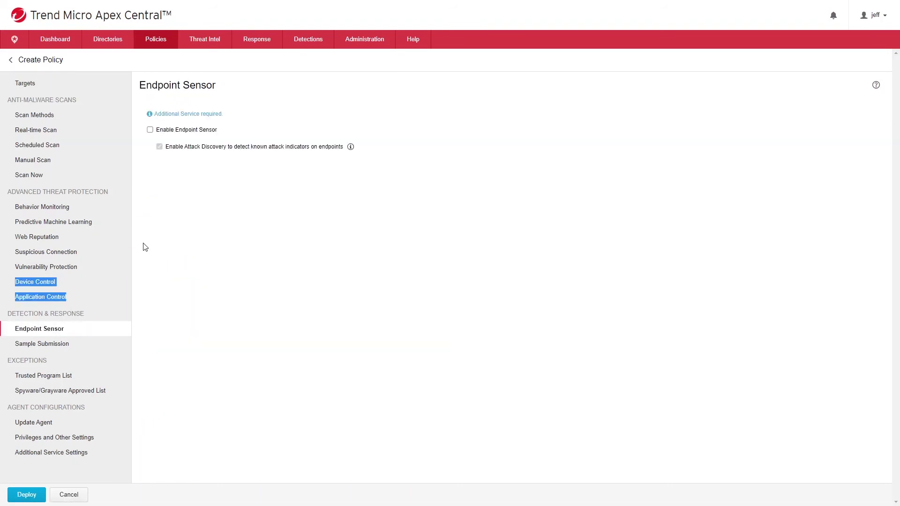
{"action": "left_click", "coordinate": [150, 131]}
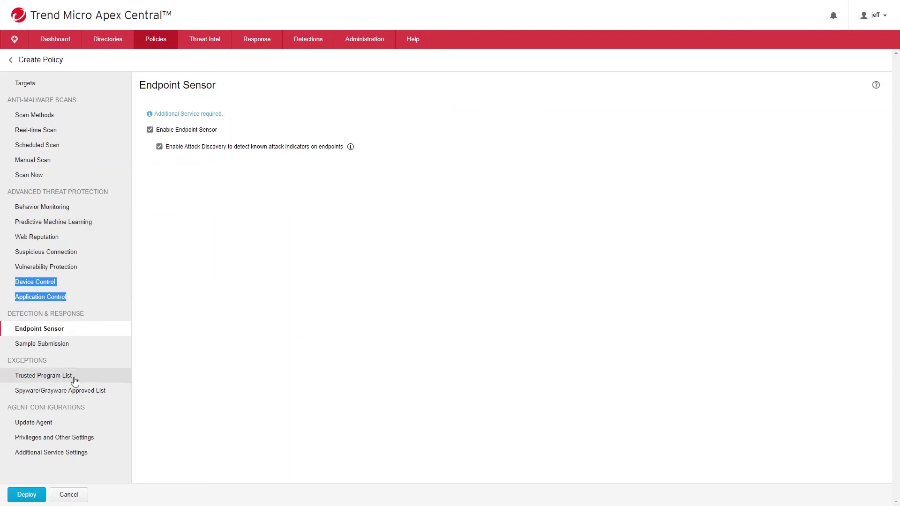
{"action": "left_click", "coordinate": [52, 438]}
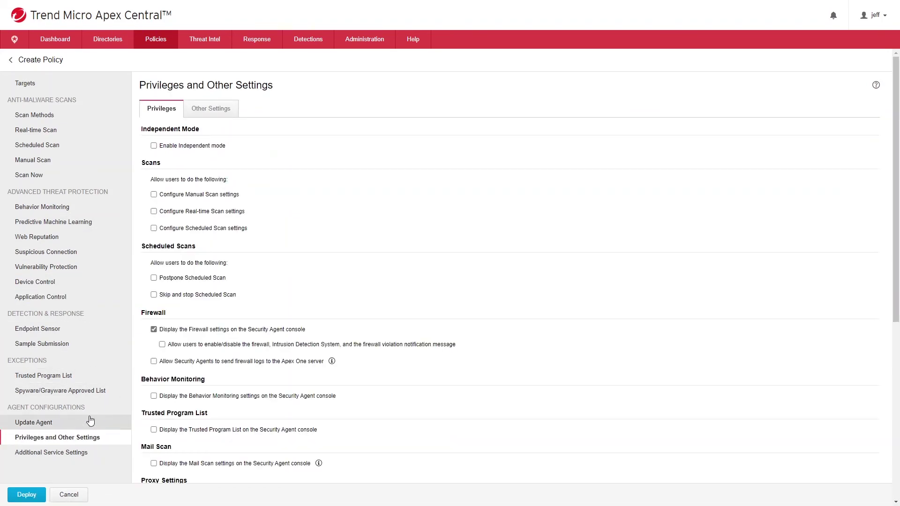
Turn on 'Permanently convert Security Agents using coexist mode' and deploy the McAfee Migration policy
{"action": "left_click", "coordinate": [215, 109]}
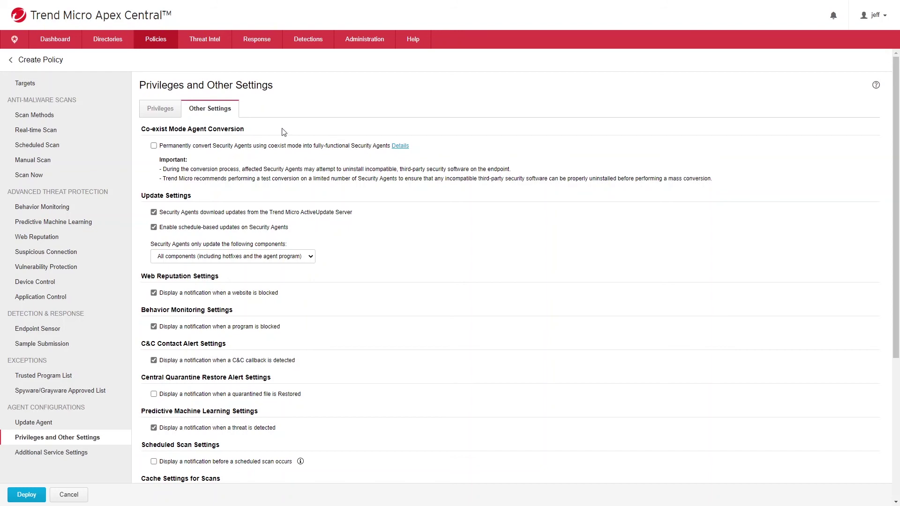
{"action": "left_click", "coordinate": [154, 145]}
{"action": "left_click", "coordinate": [19, 498]}
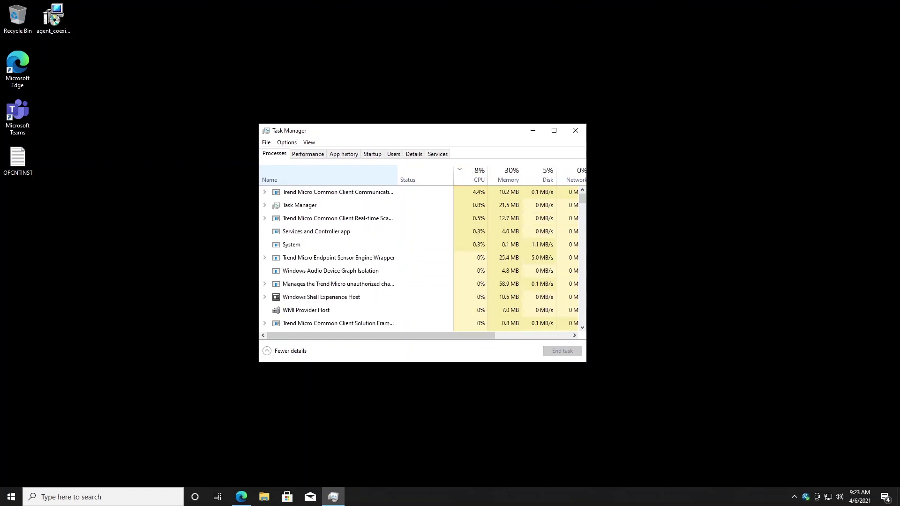
Check in the Security Agent console that the endpoint shows Protection Enabled
{"action": "right_click", "coordinate": [806, 497]}
{"action": "left_click", "coordinate": [810, 431]}
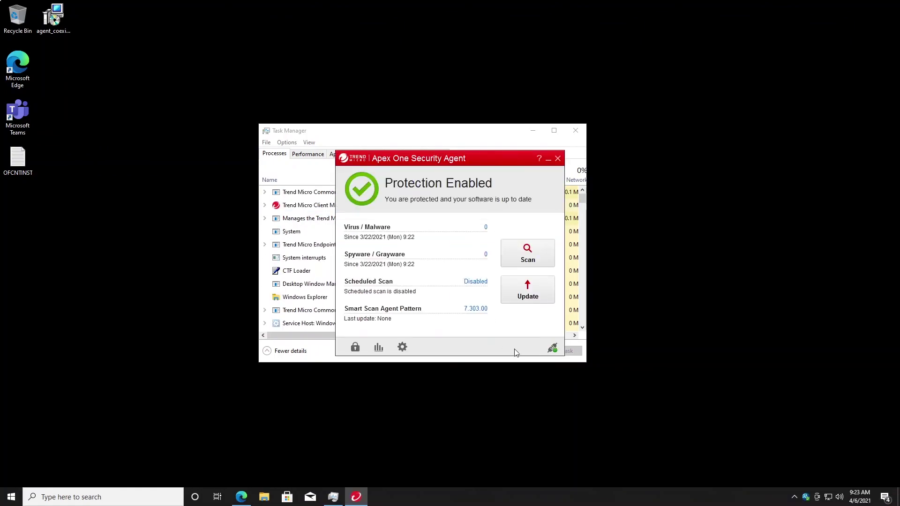
{"action": "left_click", "coordinate": [552, 348]}
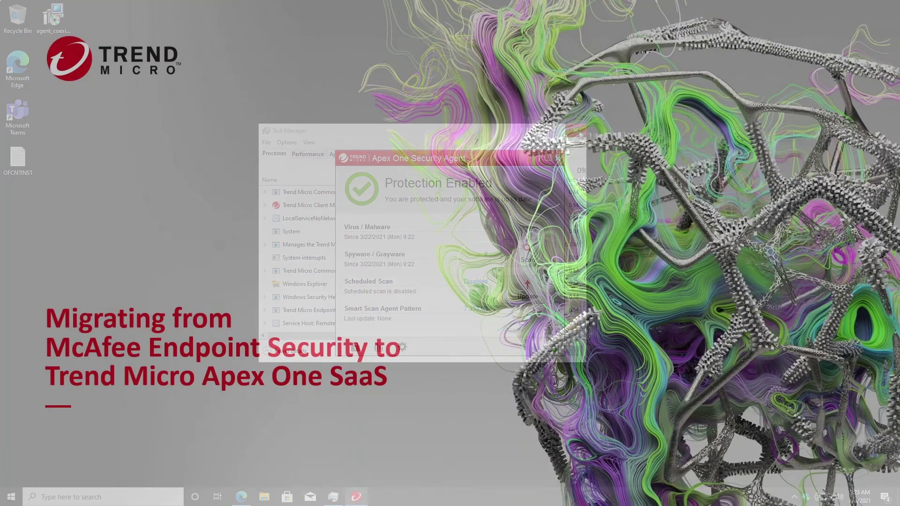